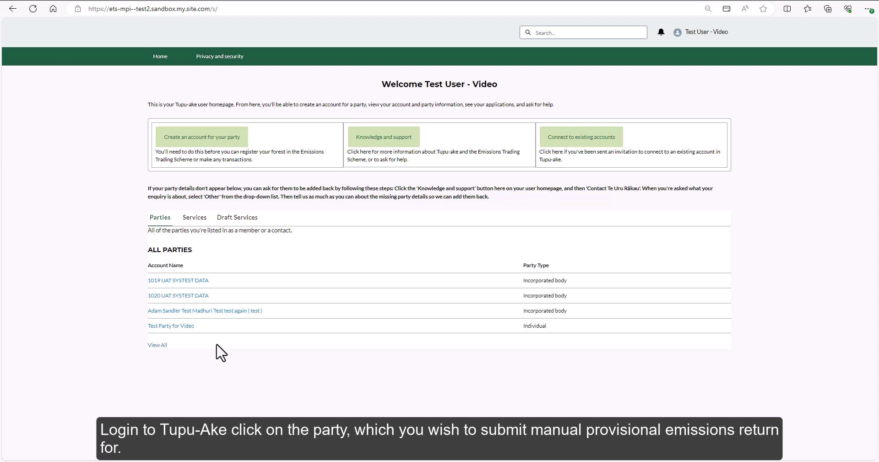
- Open party 1019 UAT SYSTEST DATA from the All Parties list on the homepage
left_click(199, 281)
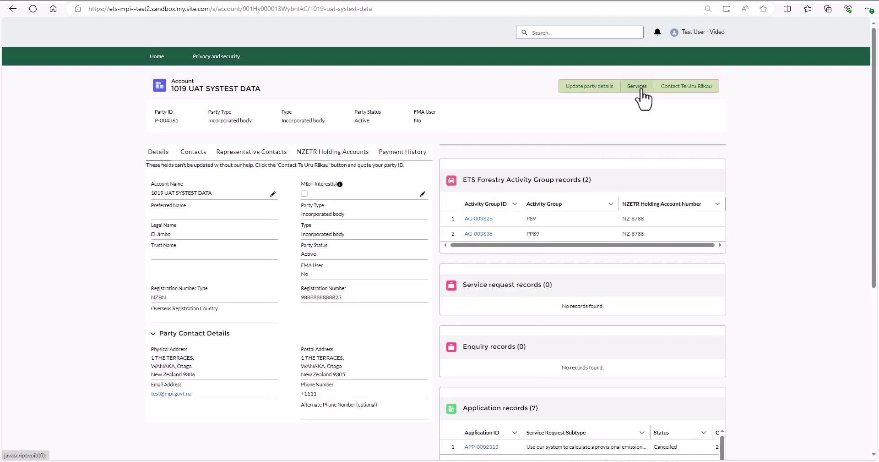
- Request Post-1989 forest land (standard) > Submit an emissions return > manual provisional emissions return
left_click(641, 90)
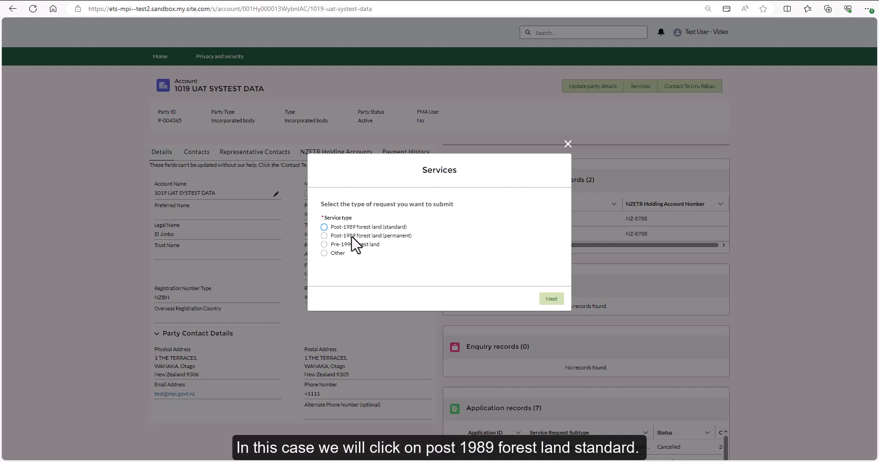
left_click(324, 227)
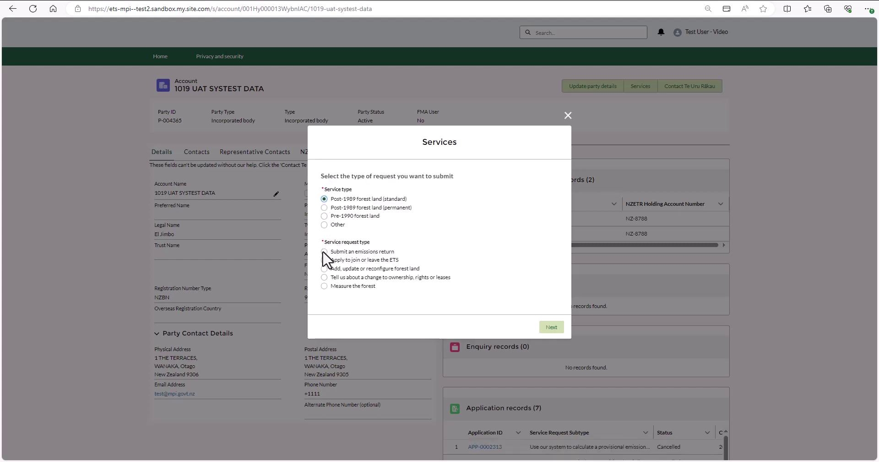
left_click(324, 252)
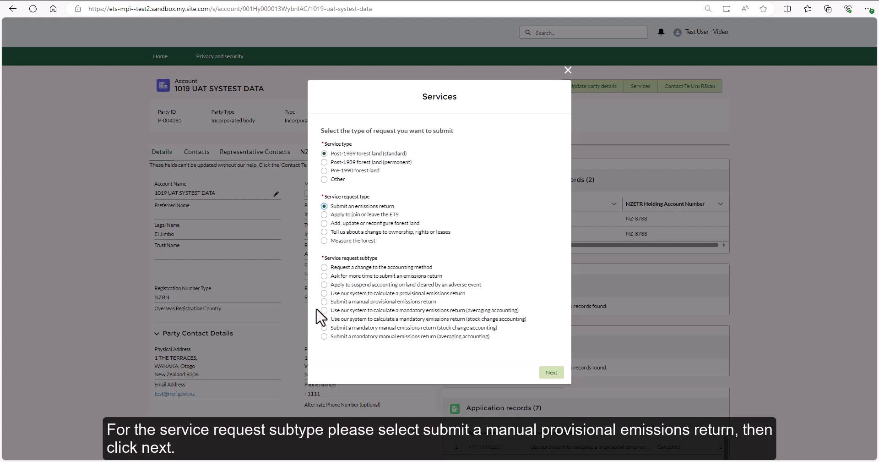
left_click(324, 302)
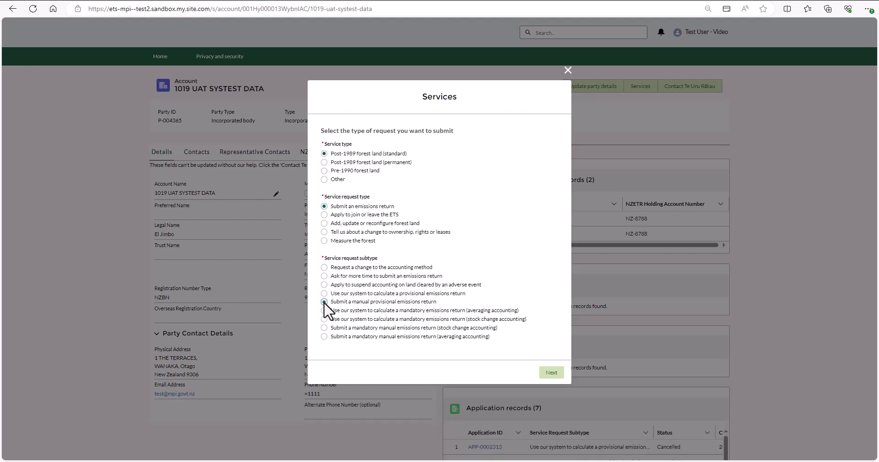
left_click(555, 375)
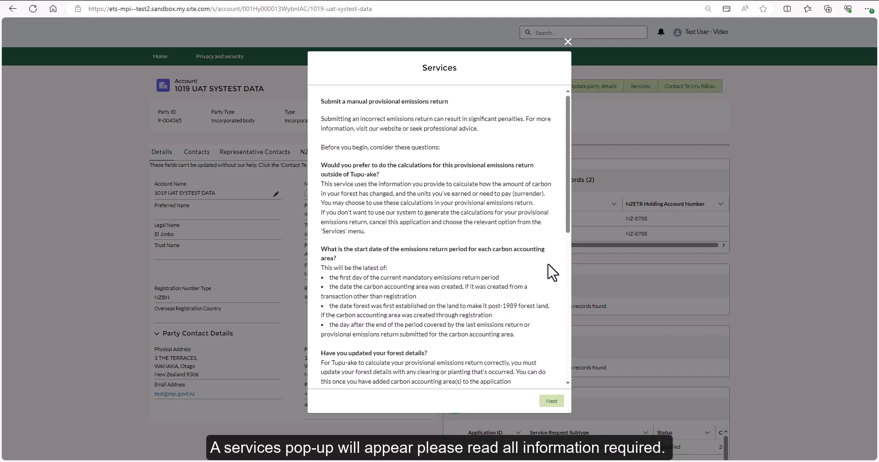
- Continue past the manual return guidance and answer No to the forest grant funding question
scroll(553, 273, "down", 10)
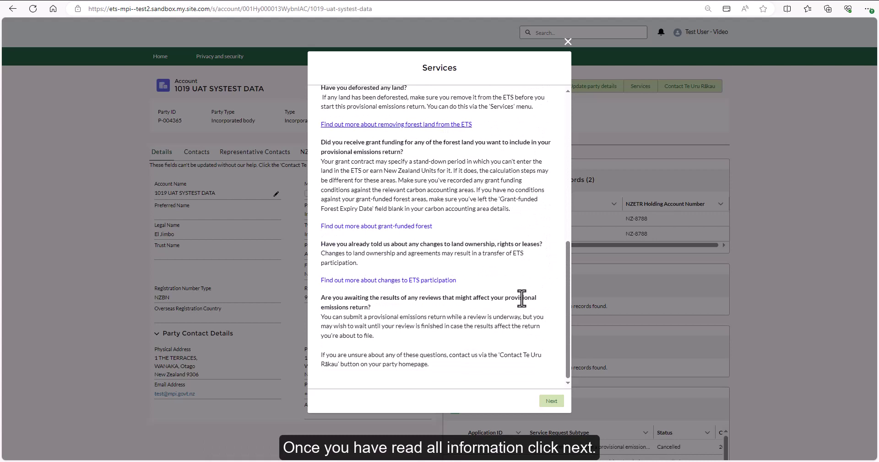
left_click(551, 401)
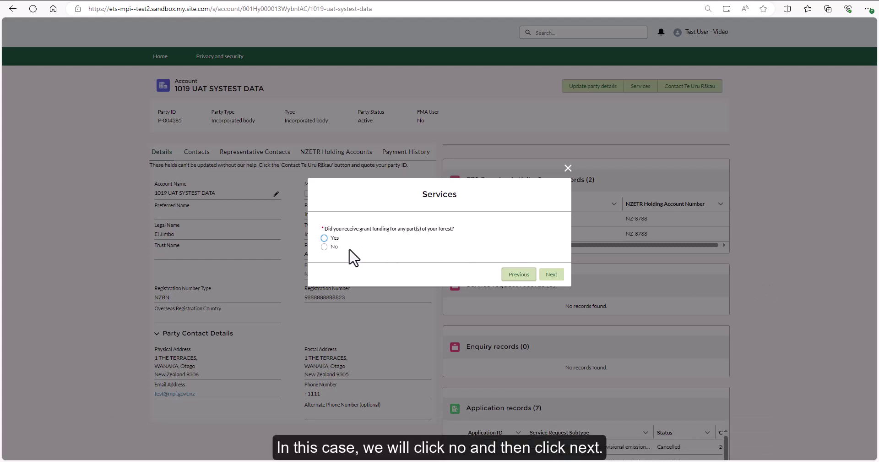
left_click(325, 247)
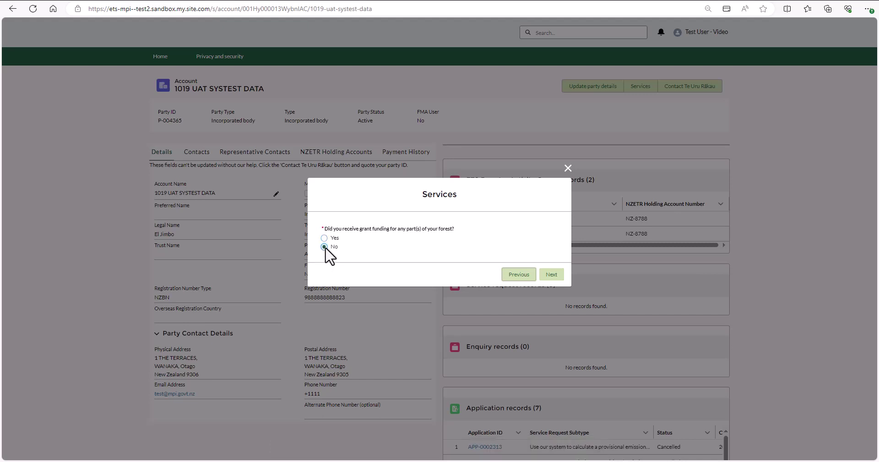
left_click(554, 277)
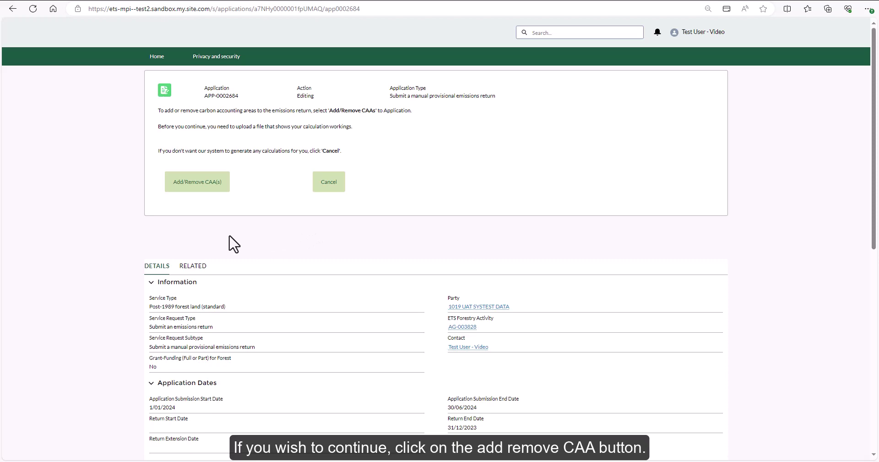
- Select both carbon accounting areas, 1 and 2, under Add/Remove CAA(s) and save
left_click(204, 188)
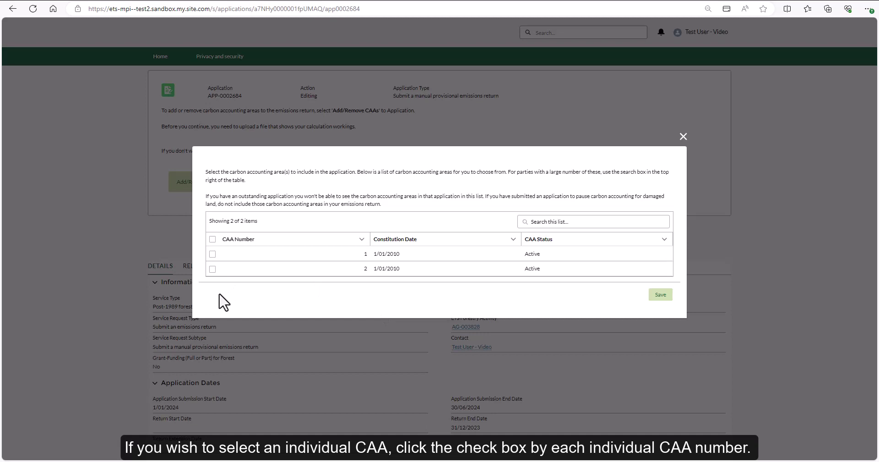
left_click(212, 269)
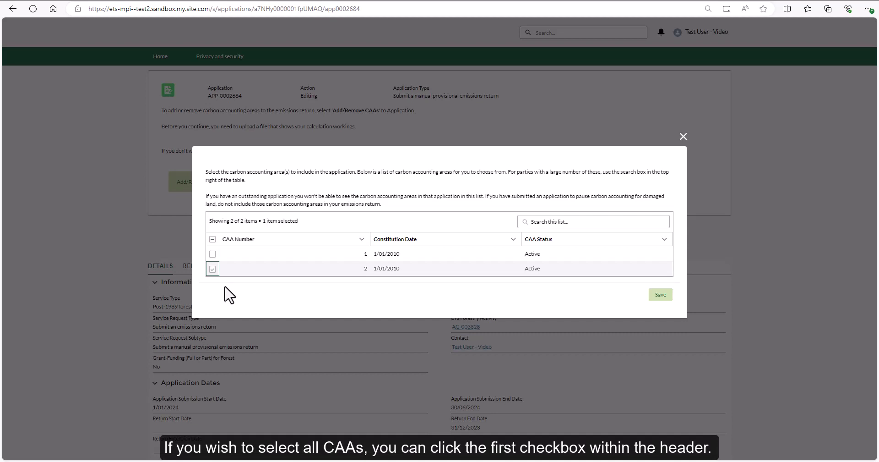
left_click(213, 269)
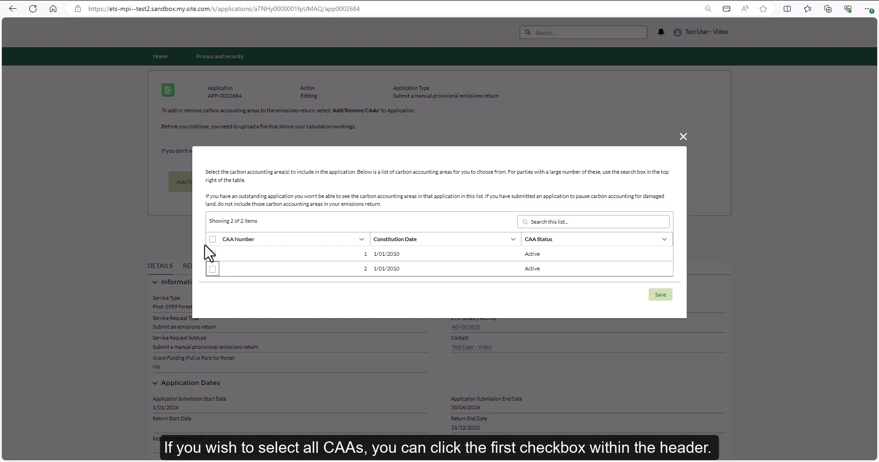
left_click(212, 239)
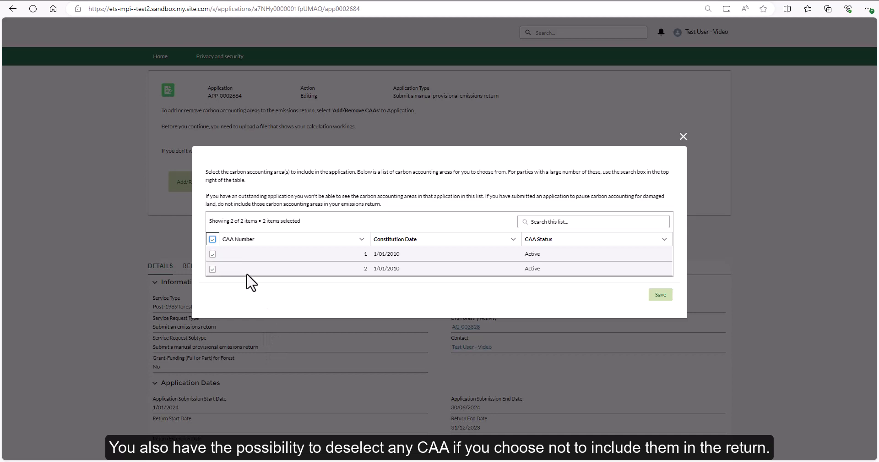
left_click(213, 269)
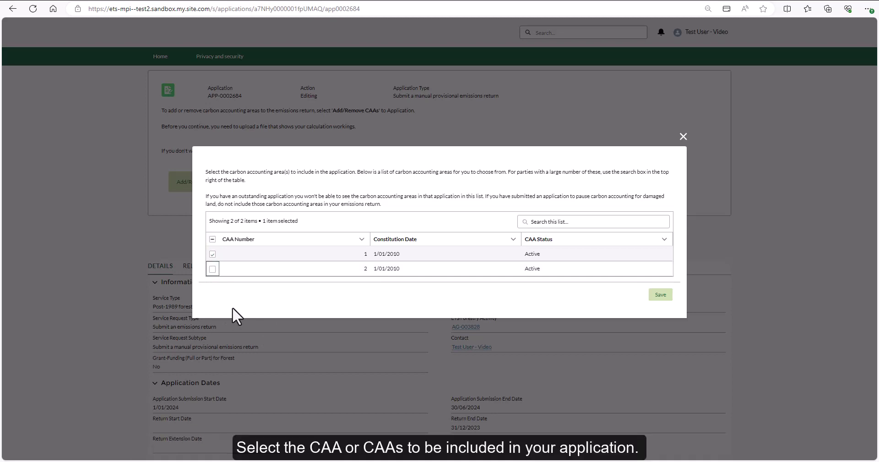
left_click(212, 268)
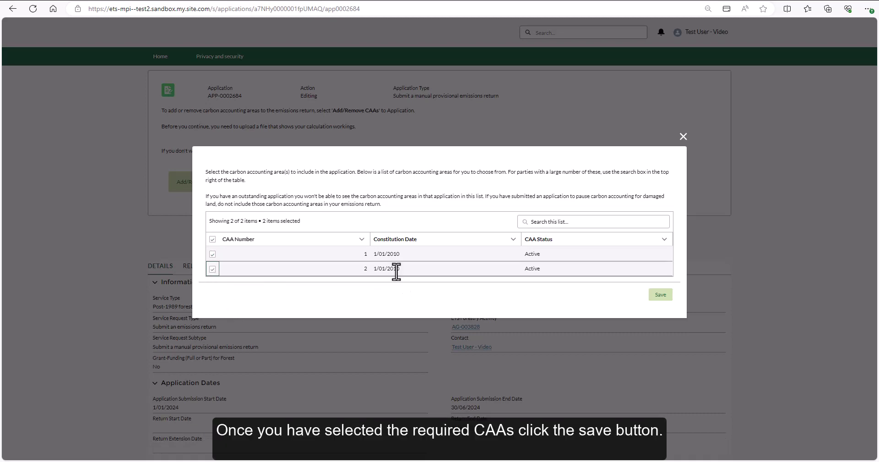
left_click(660, 295)
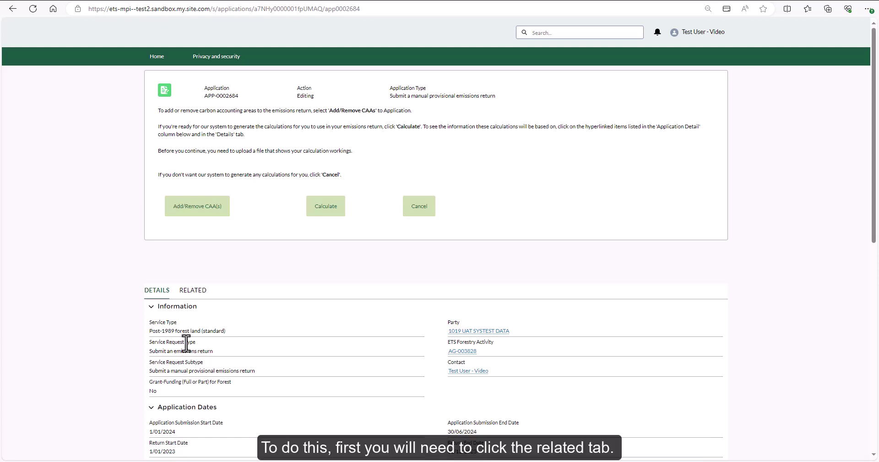
- View the Related tab's Application Details table showing stock-change rows for CAAs 1 and 2
left_click(196, 294)
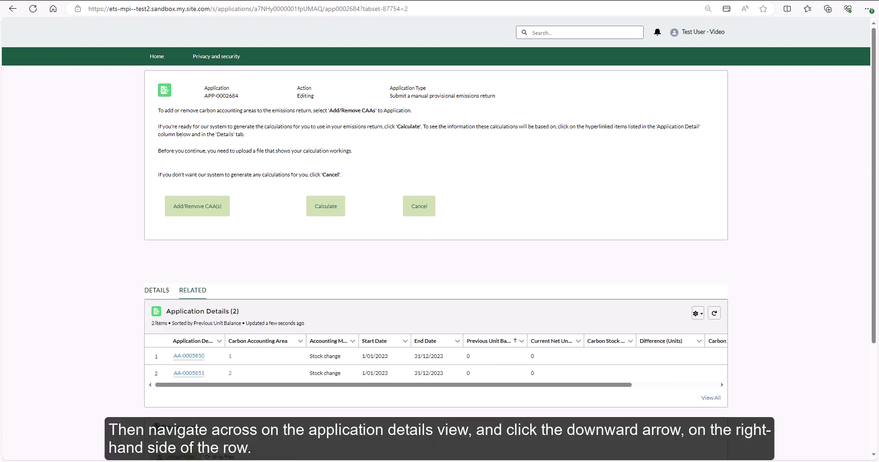
scroll(584, 375, "right", 1)
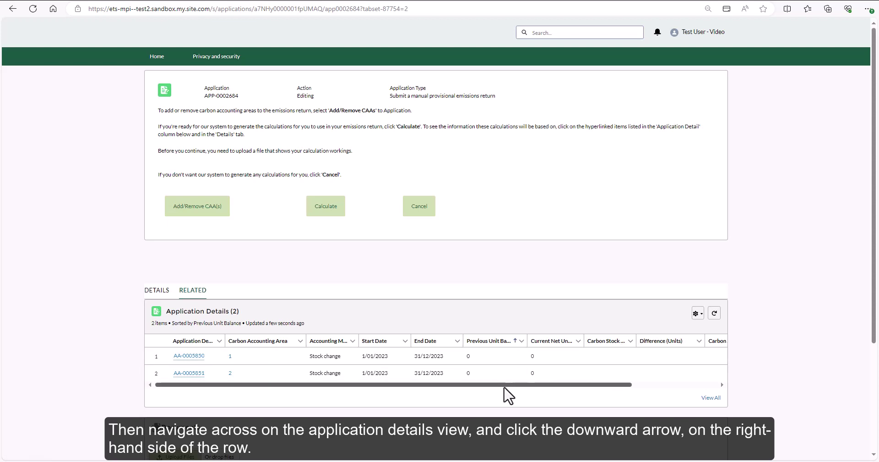
left_click_drag(527, 384, 622, 386)
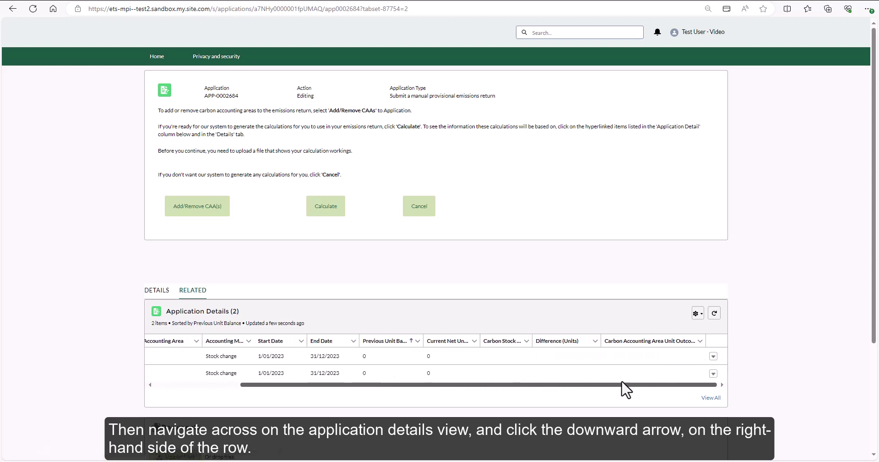
- Set the first carbon accounting area's Carbon Stock Change to 10 tonnes and save
left_click(713, 357)
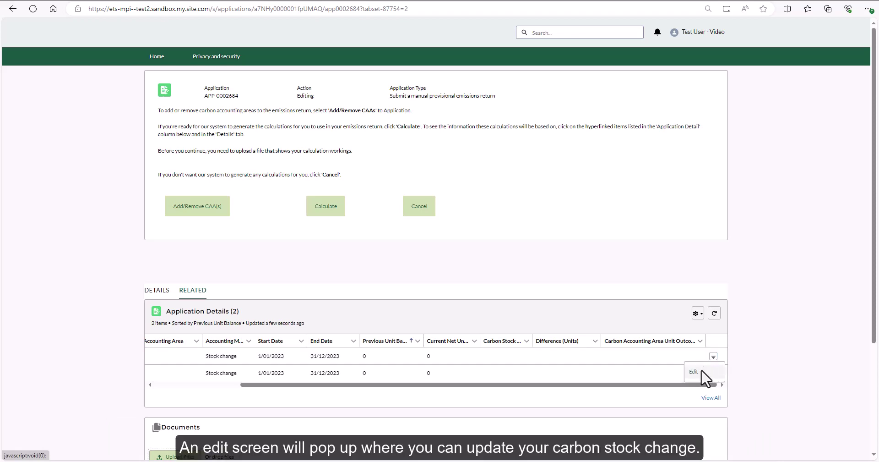
left_click(695, 371)
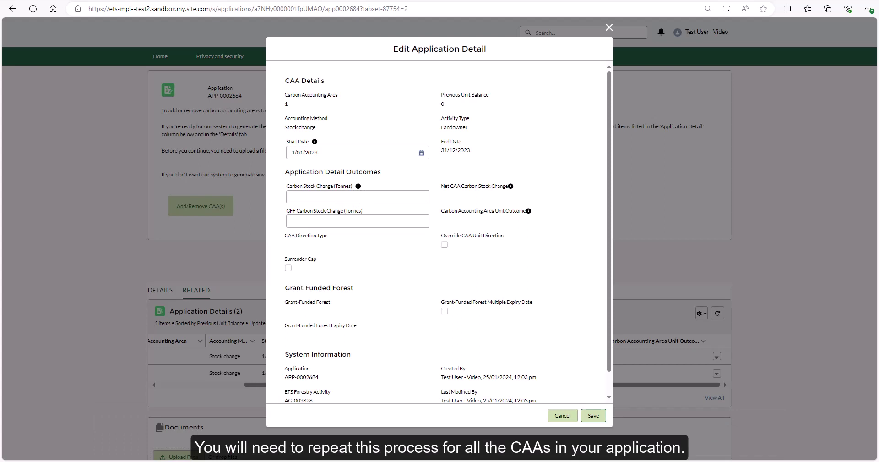
left_click(330, 198)
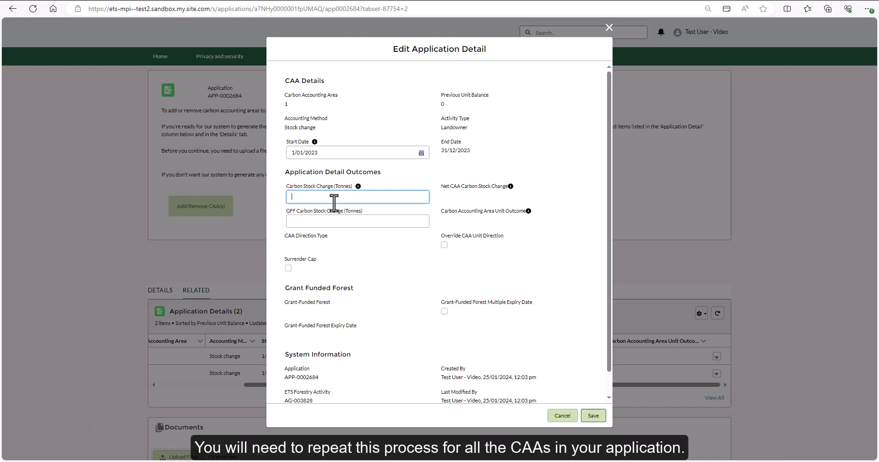
left_click(593, 415)
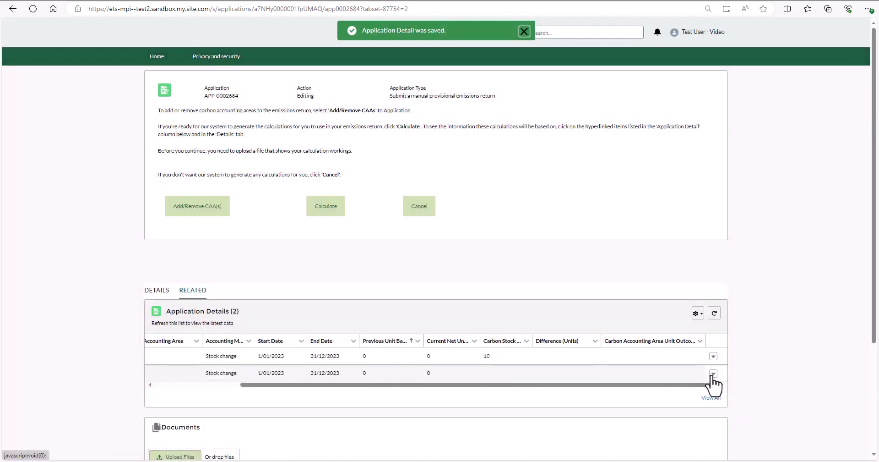
- Set the second carbon accounting area's Carbon Stock Change to 15 tonnes and save
left_click(713, 373)
left_click(696, 388)
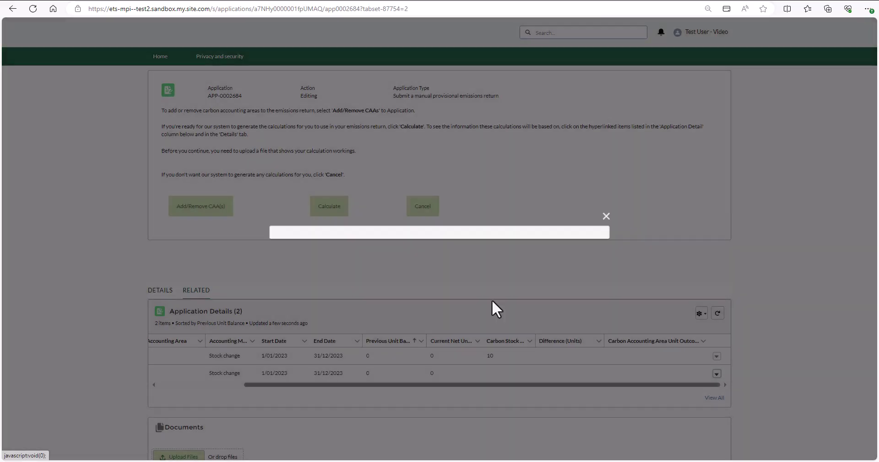
left_click(334, 197)
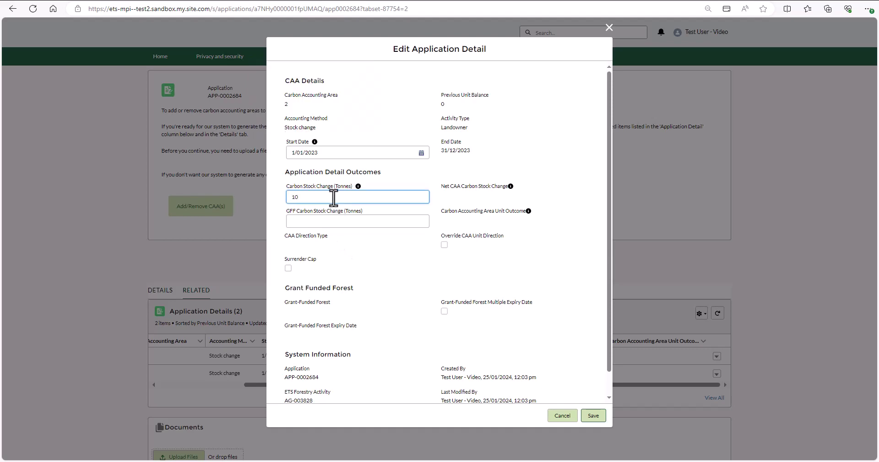
left_click(593, 415)
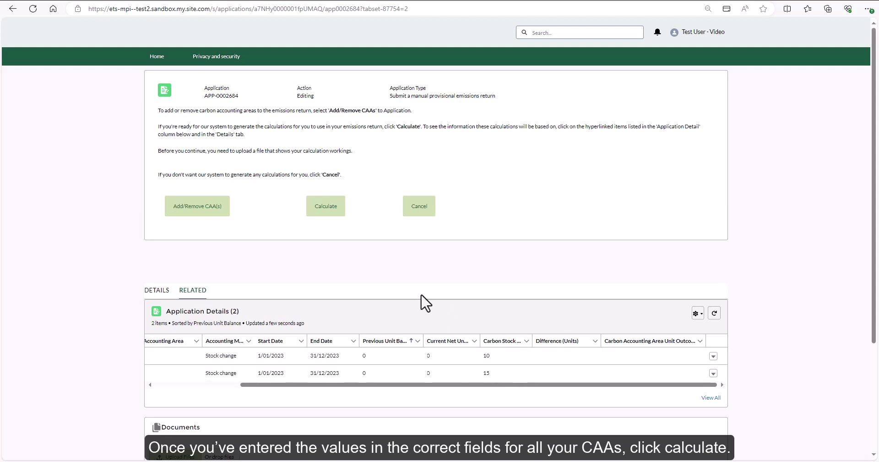
- Run Calculate on APP-0002684 to get a 25-unit entitlement net outcome
left_click(325, 215)
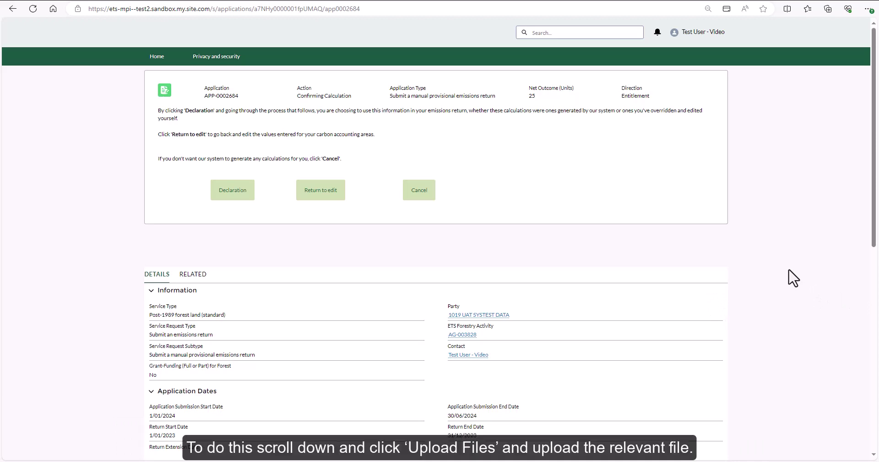
- Upload the provisional emissions return workings spreadsheet from Downloads under Documents
scroll(788, 273, "down", 3)
scroll(792, 281, "down", 6)
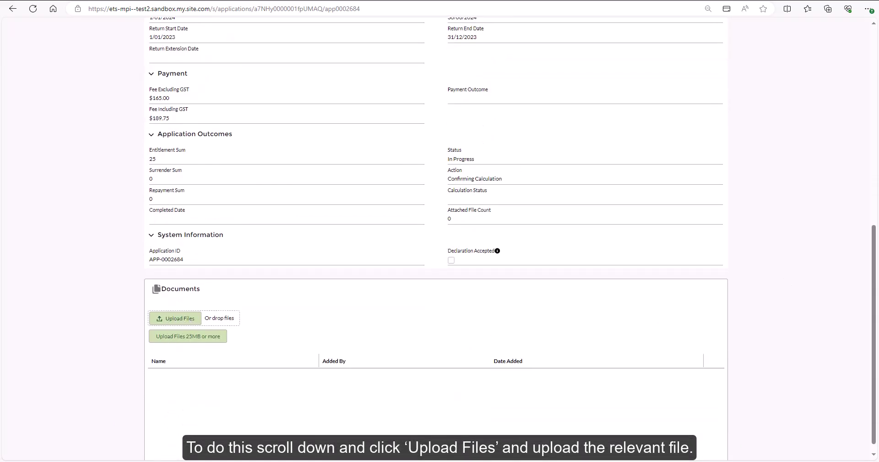
left_click(179, 318)
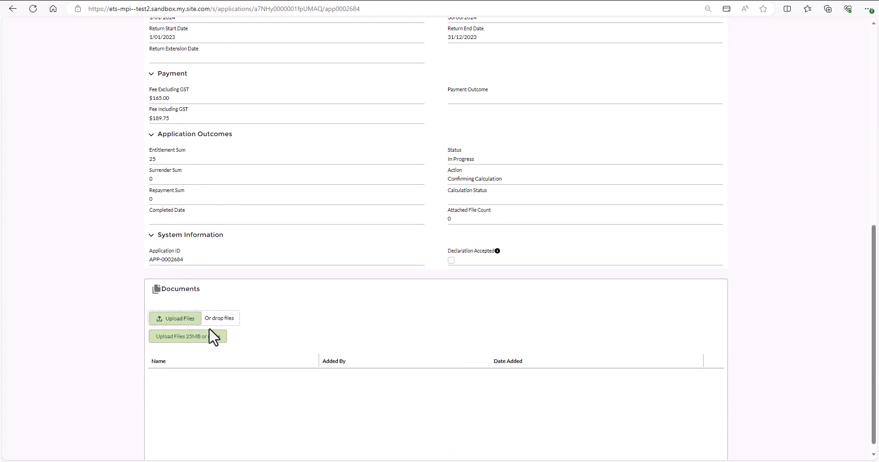
left_click(264, 61)
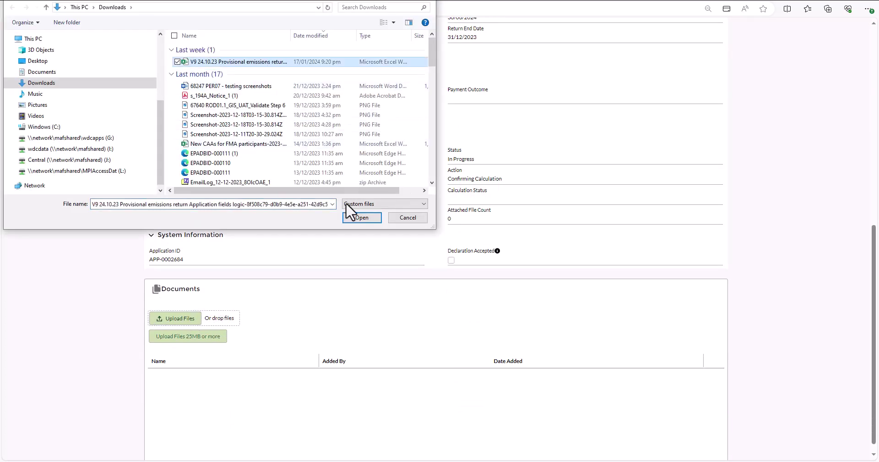
left_click(361, 217)
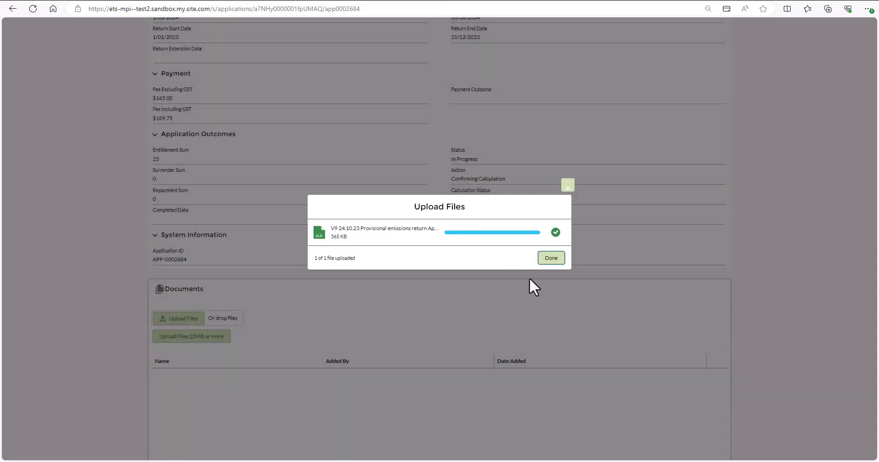
left_click(550, 309)
scroll(779, 312, "up", 9)
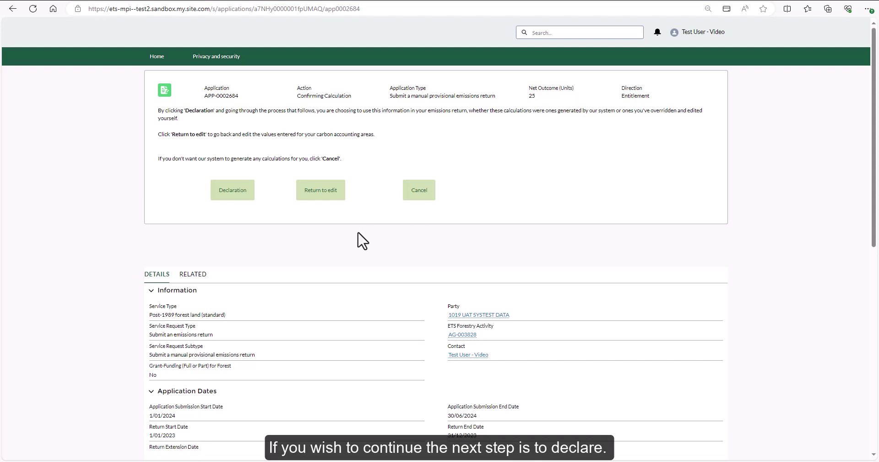
- Tick the confirmation checkbox to accept the declaration statements and complete the declaration
left_click(233, 193)
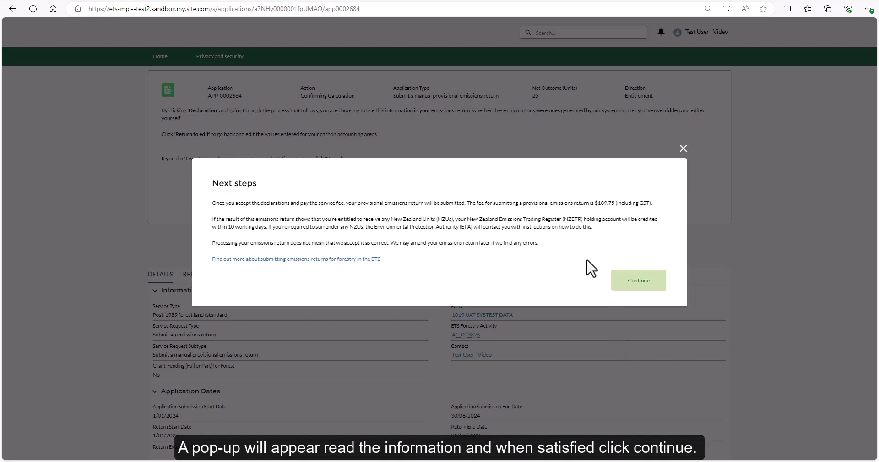
left_click(628, 289)
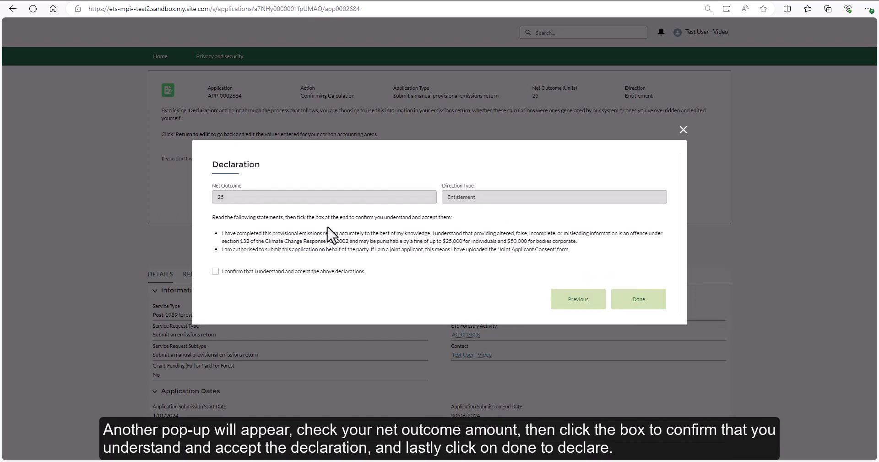
left_click(215, 271)
left_click(634, 302)
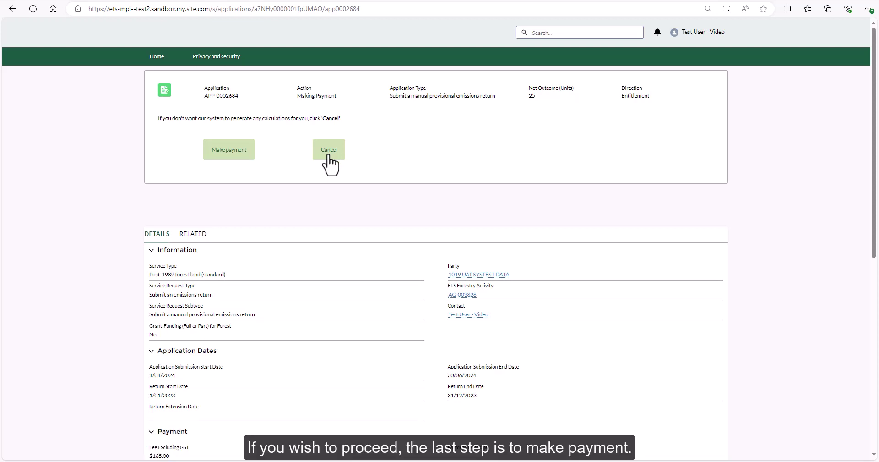
- Pay the $189.75 submission fee by card through the Windcave checkout
left_click(228, 154)
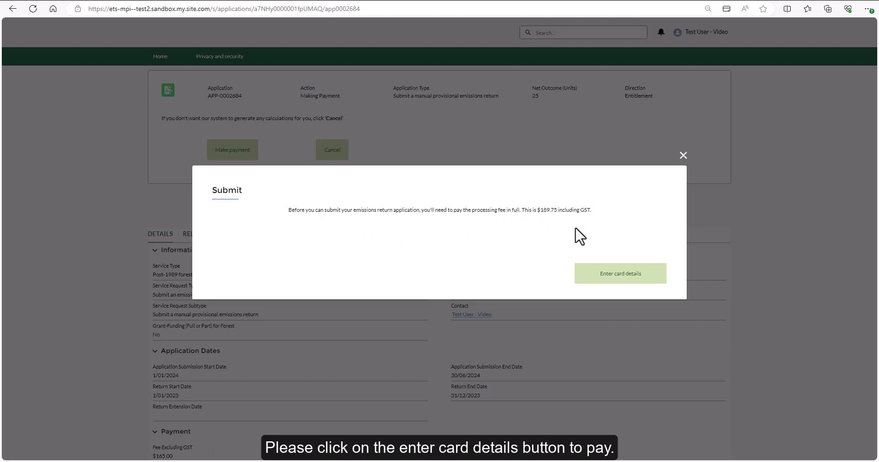
left_click(603, 280)
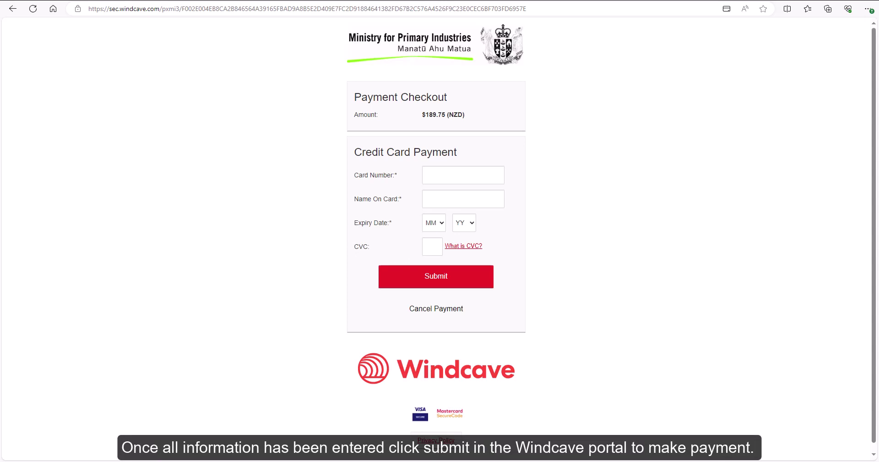
- Enter the test card number and a cardholder name in the Windcave checkout
left_click(485, 181)
type("4111 1111 1111 1111")
left_click(488, 198)
type("Test")
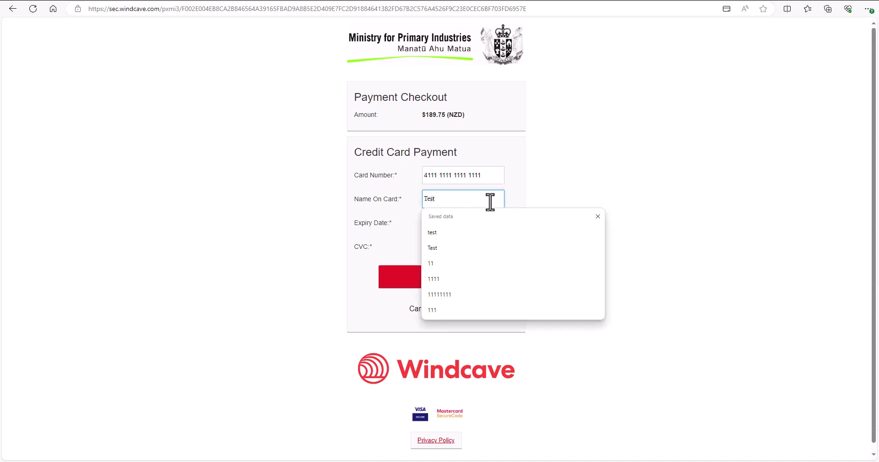
key("Tab")
- Pick the card's expiry month and year, enter the CVC, and submit the $189.75 payment
left_click(434, 223)
left_click(430, 279)
left_click(462, 224)
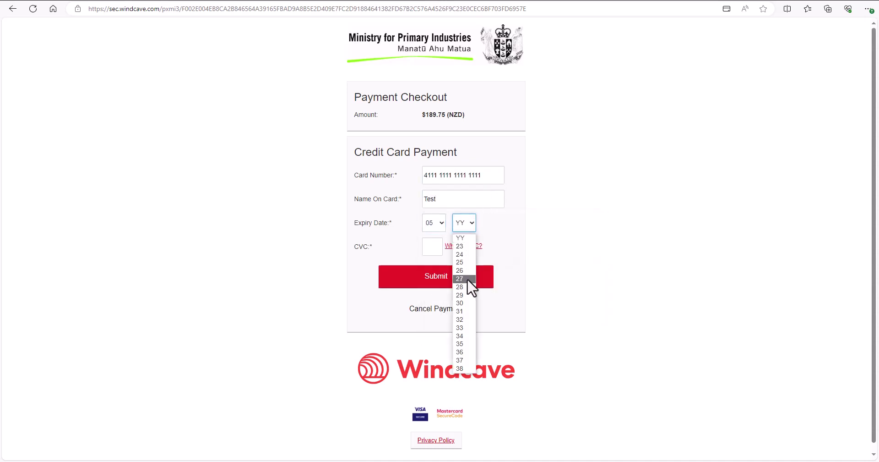
left_click(468, 279)
left_click(433, 247)
type("111")
left_click(426, 285)
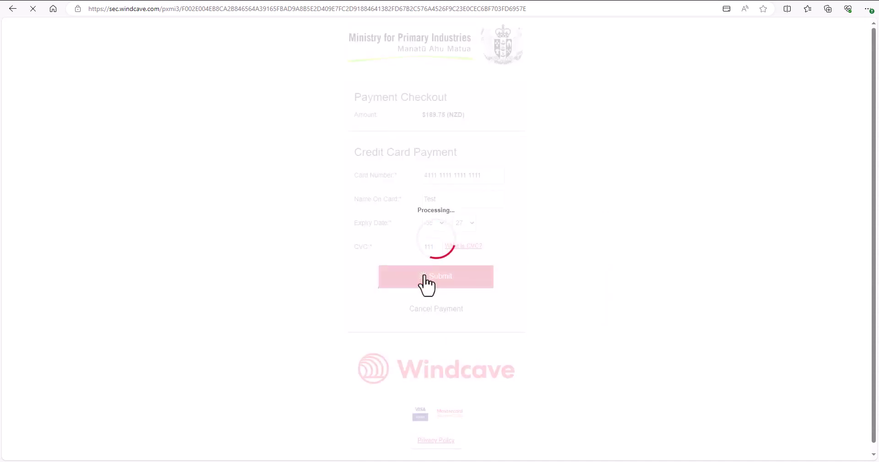